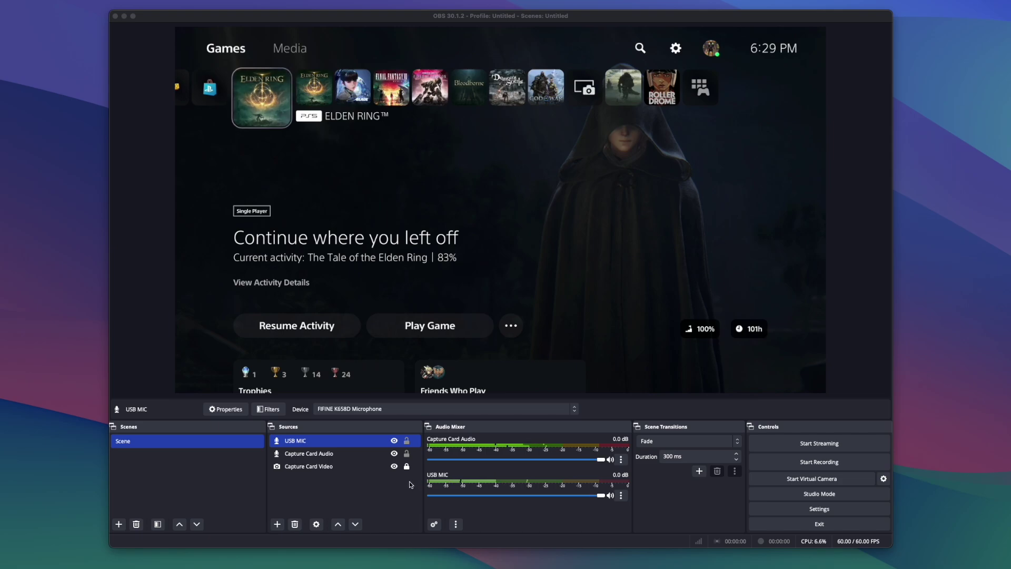
- Add a Noise Suppression filter to the USB MIC from its Filters window
{"action": "left_click", "coordinate": [296, 441]}
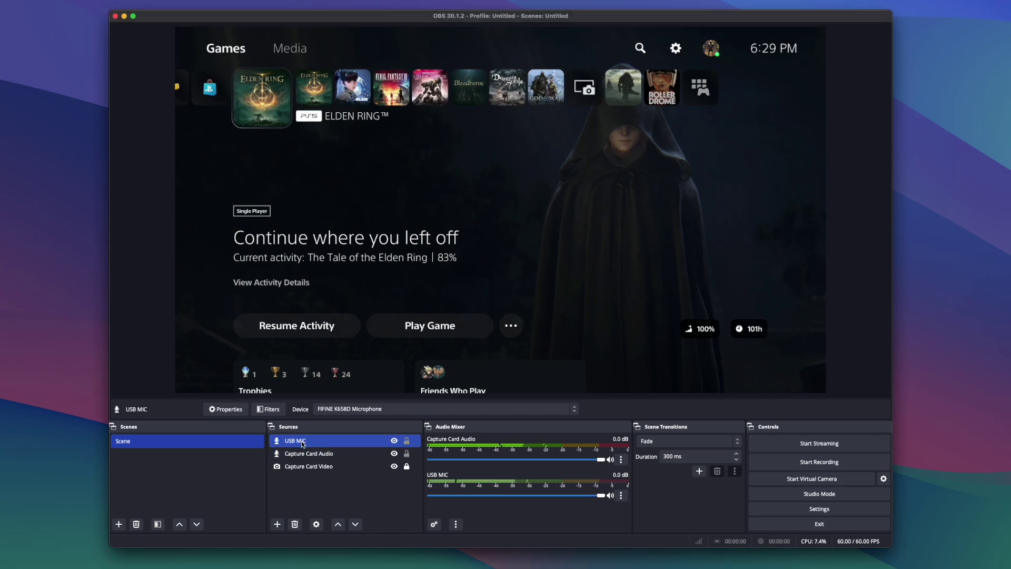
{"action": "right_click", "coordinate": [302, 440]}
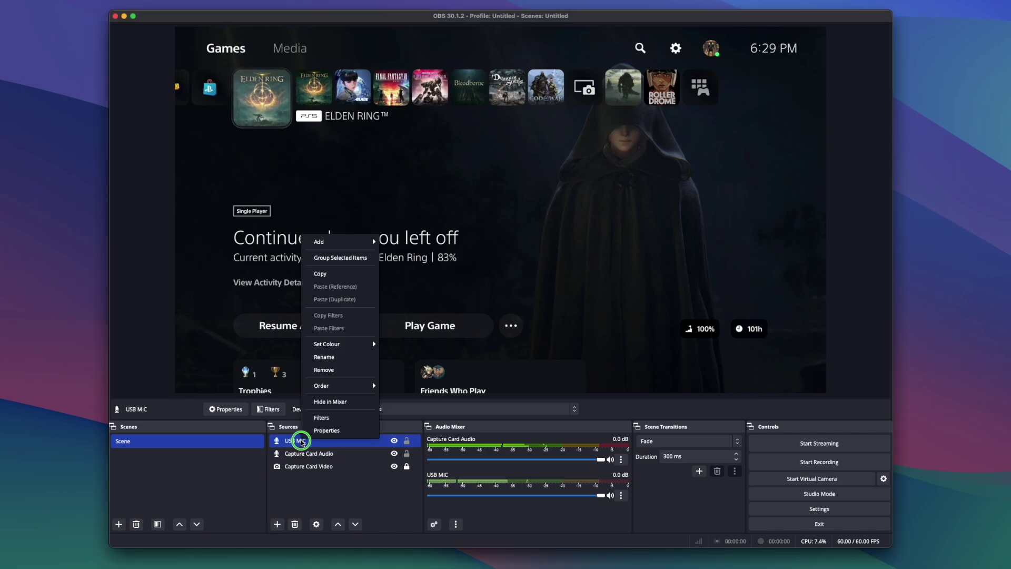
{"action": "left_click", "coordinate": [340, 417]}
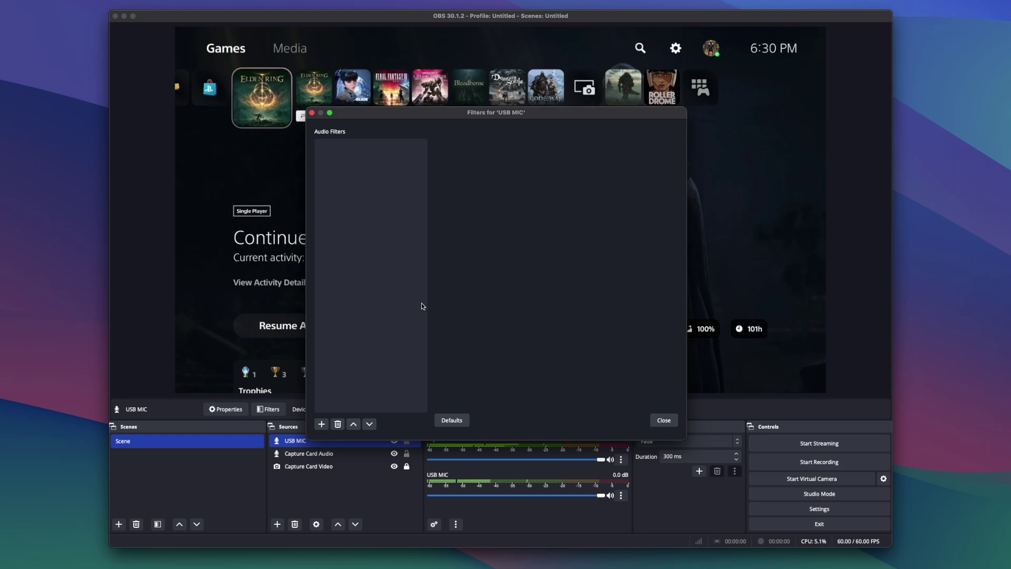
{"action": "left_click", "coordinate": [321, 425]}
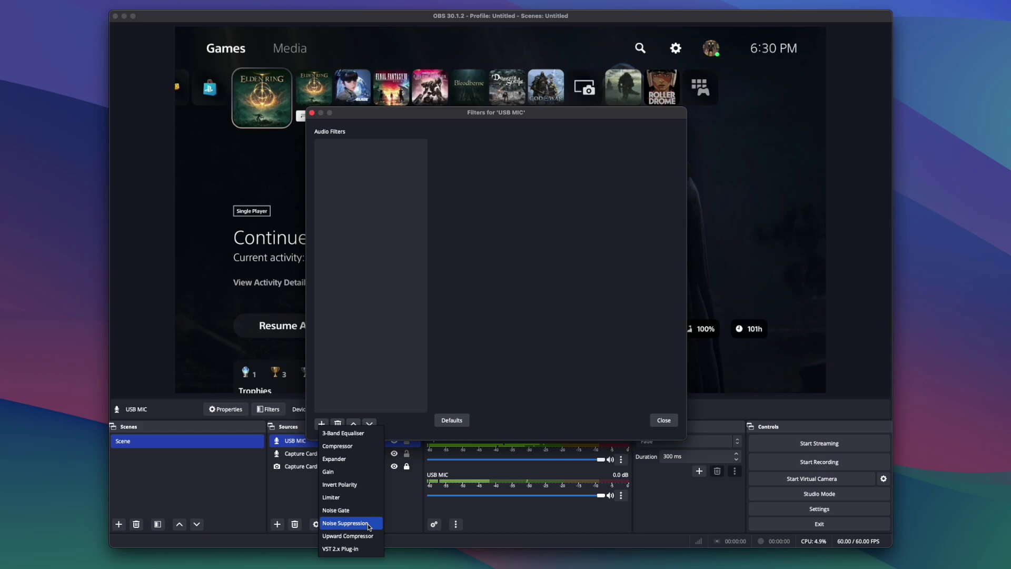
{"action": "left_click", "coordinate": [345, 523]}
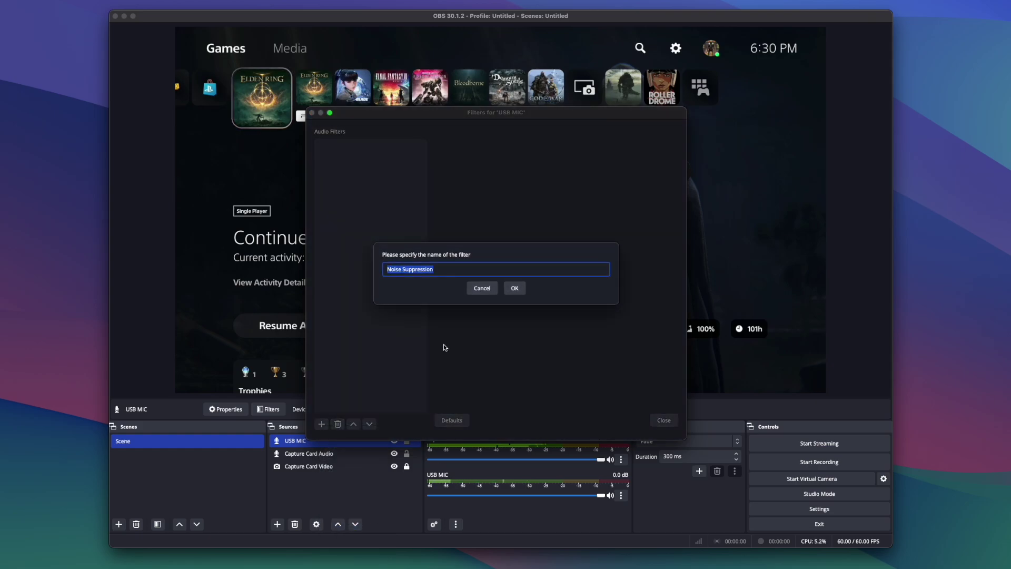
{"action": "left_click", "coordinate": [514, 288]}
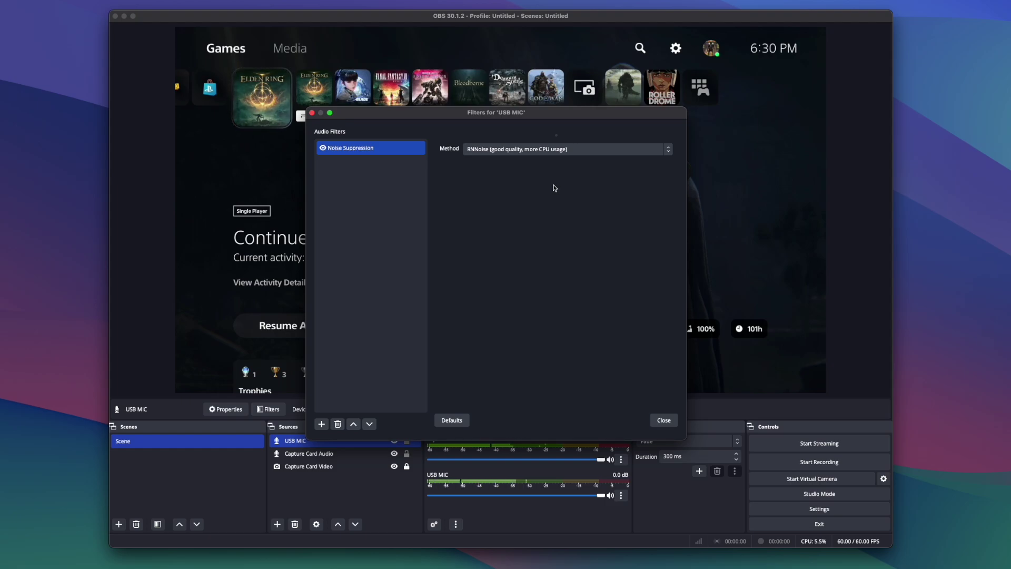
- Keep RNNoise as the suppression method after briefly trying Speex
{"action": "left_click", "coordinate": [548, 150]}
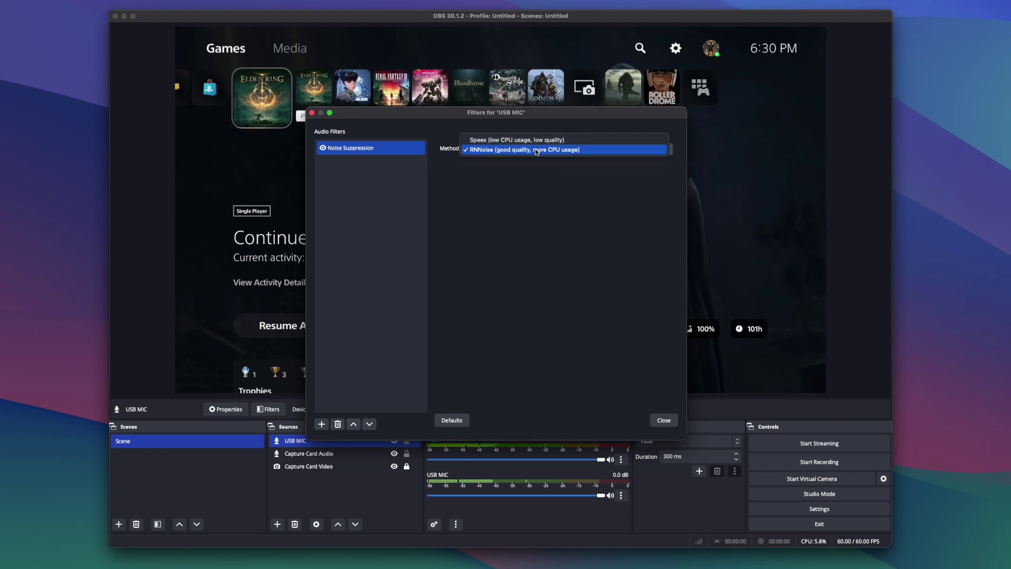
{"action": "left_click", "coordinate": [535, 140]}
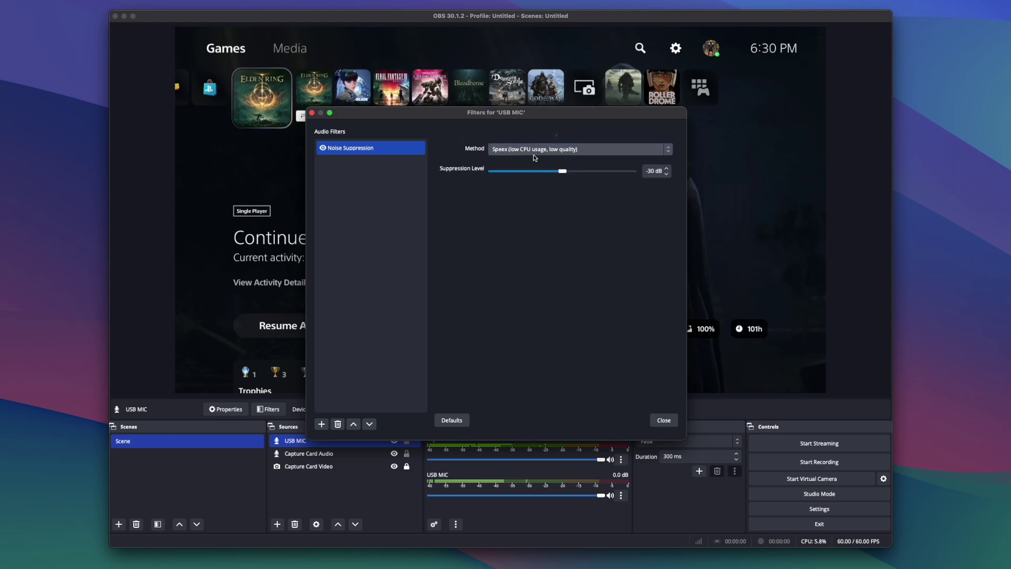
{"action": "left_click", "coordinate": [536, 148]}
{"action": "left_click", "coordinate": [562, 158]}
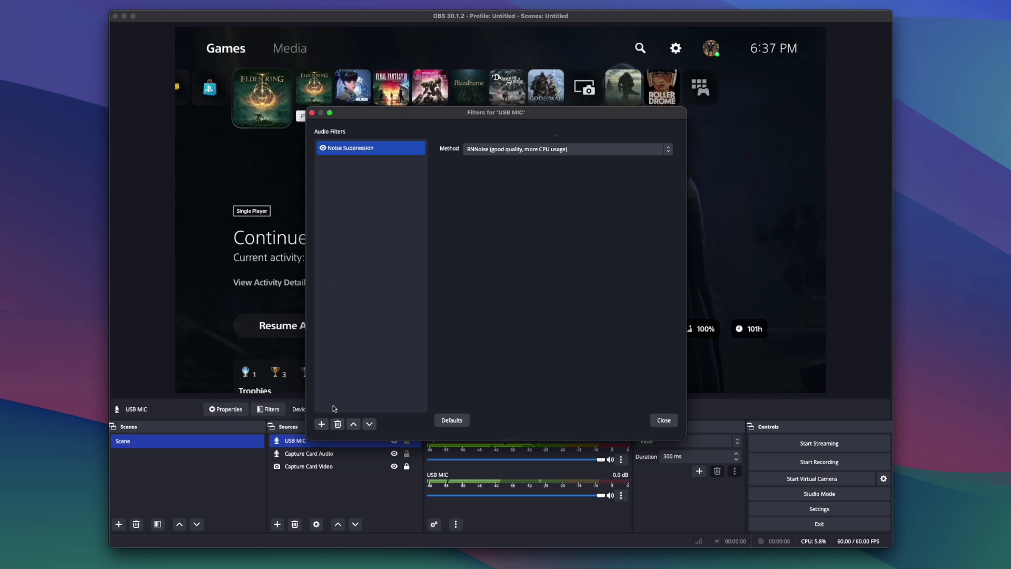
- Add a Noise Gate filter, entering -45 dB close and -35 dB open thresholds
{"action": "left_click", "coordinate": [323, 425]}
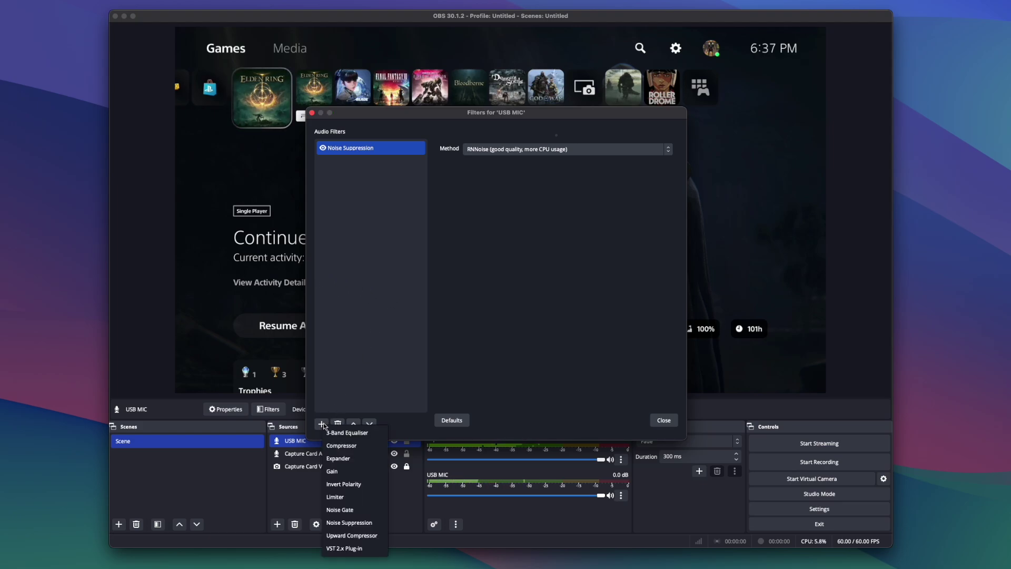
{"action": "left_click", "coordinate": [342, 510]}
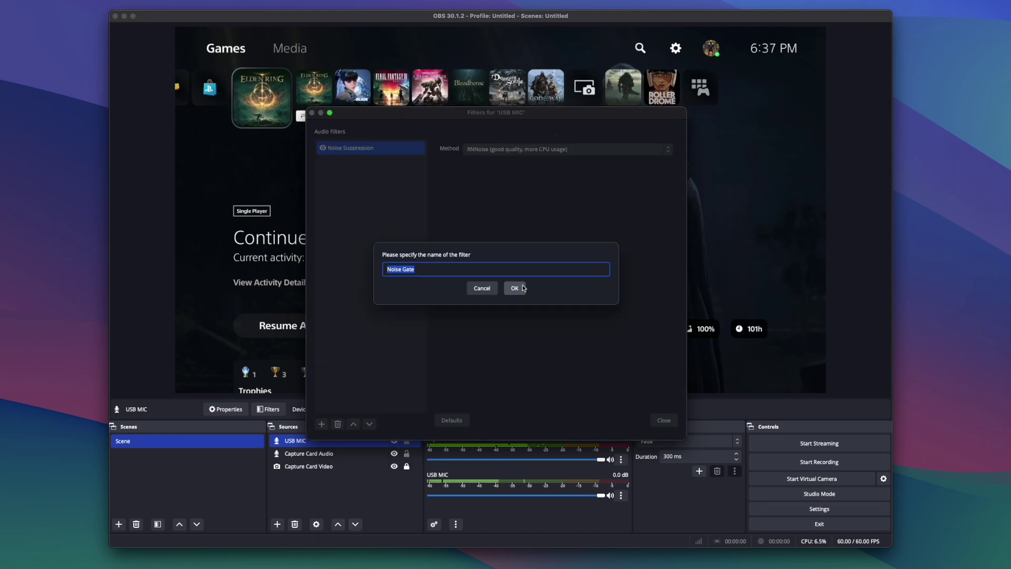
{"action": "left_click", "coordinate": [516, 288]}
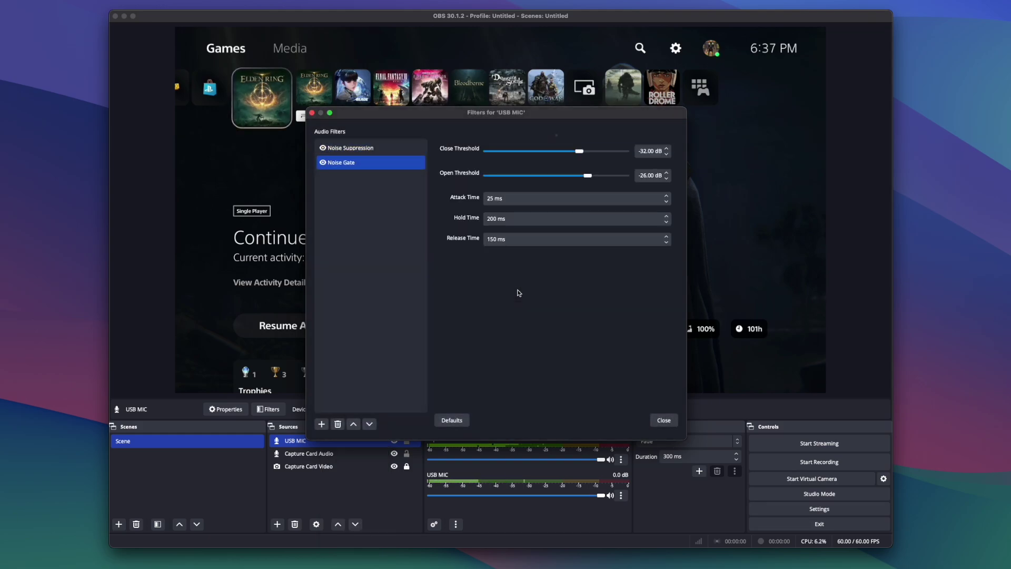
{"action": "double_click", "coordinate": [645, 151]}
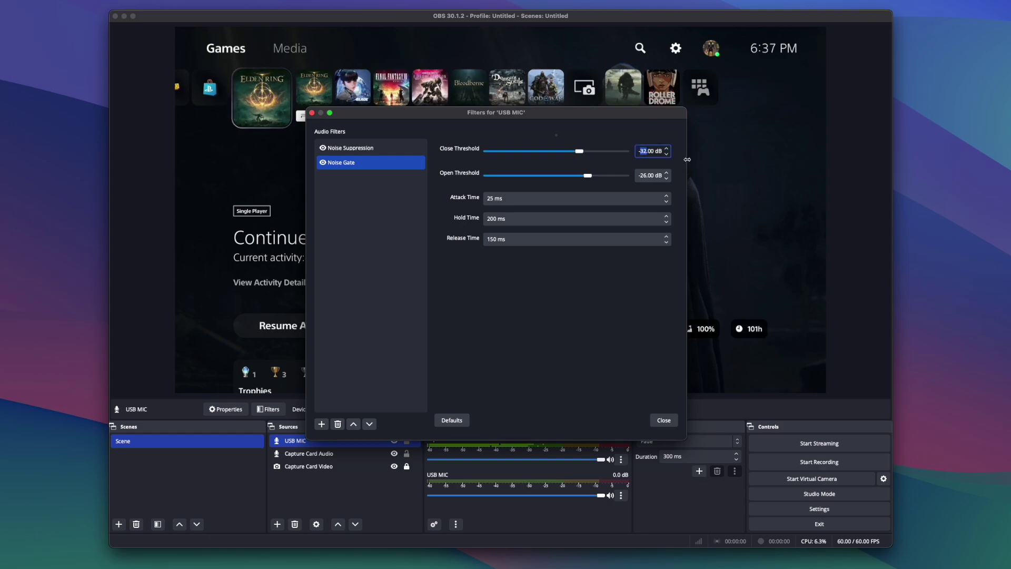
{"action": "type", "text": "45"}
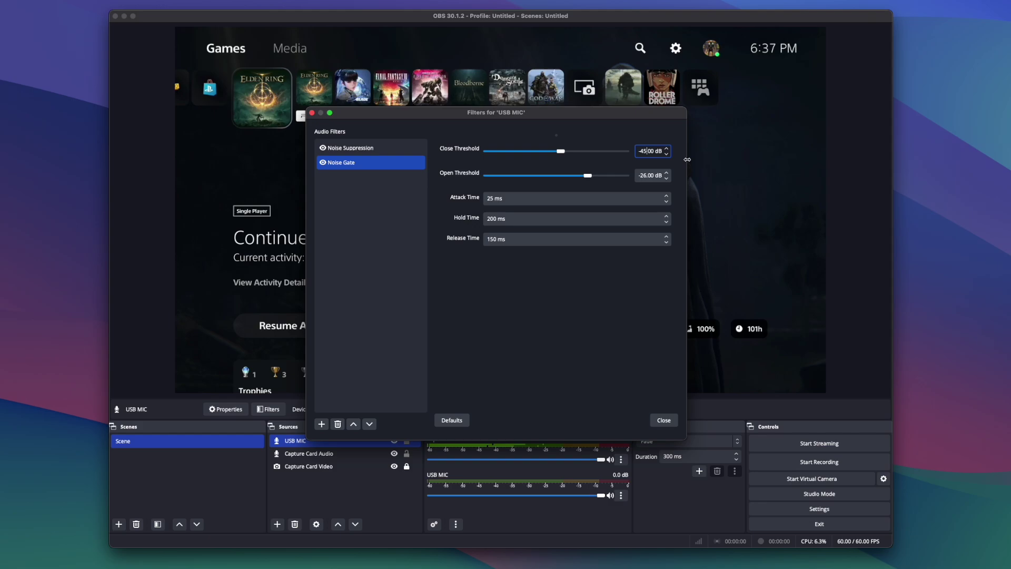
{"action": "double_click", "coordinate": [646, 176]}
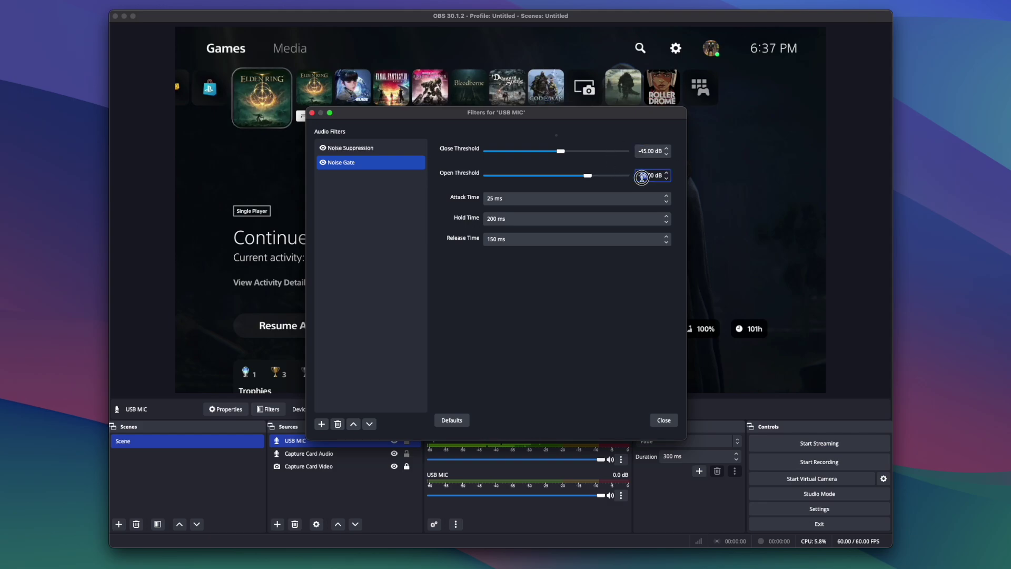
{"action": "type", "text": "35"}
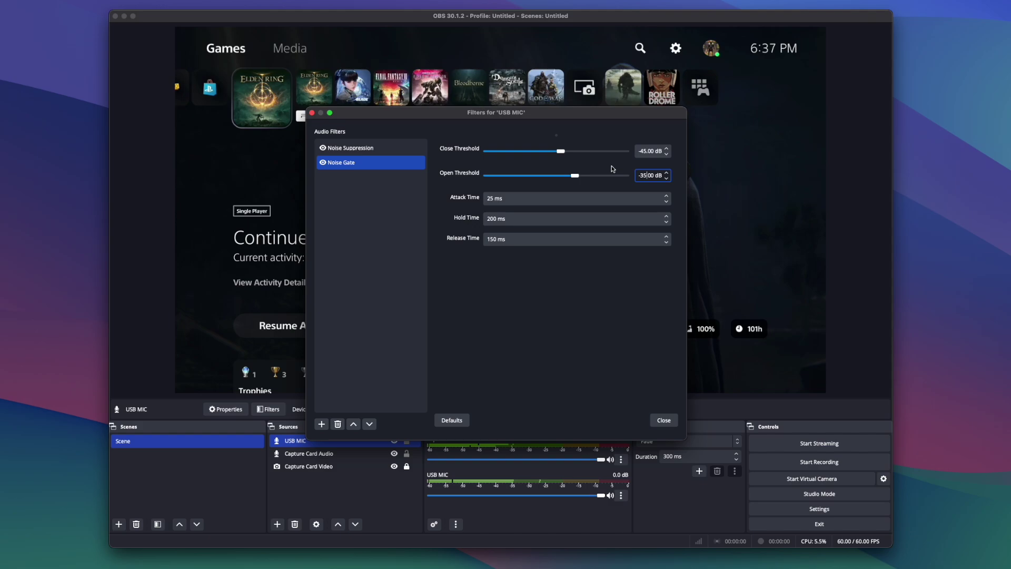
{"action": "key", "text": "Tab"}
{"action": "type", "text": "1"}
{"action": "scroll", "coordinate": [514, 198], "scroll_direction": "down", "scroll_amount": 10}
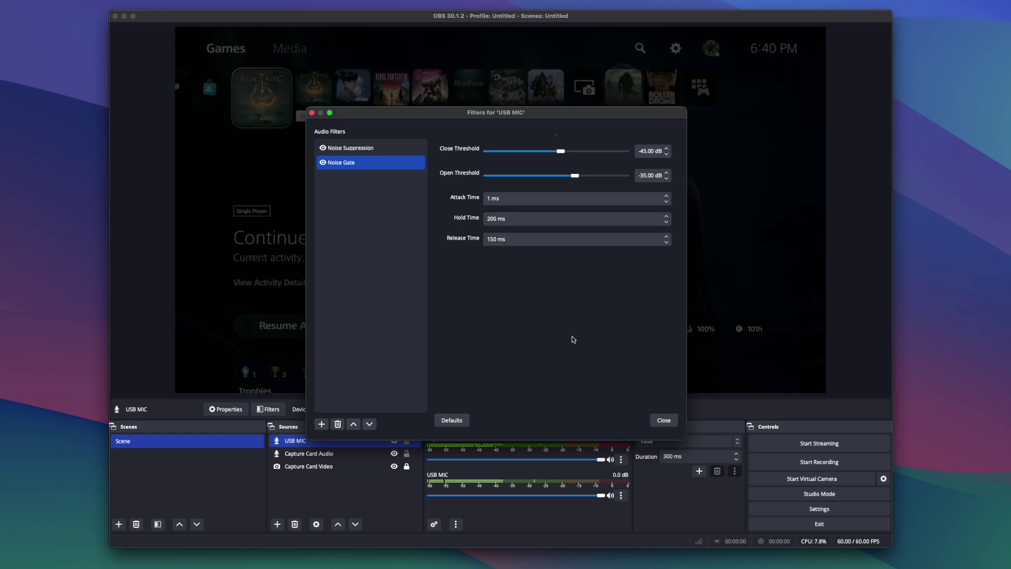
- Add a Compressor filter to the USB MIC and lower its ratio to 3:1
{"action": "left_click", "coordinate": [322, 425]}
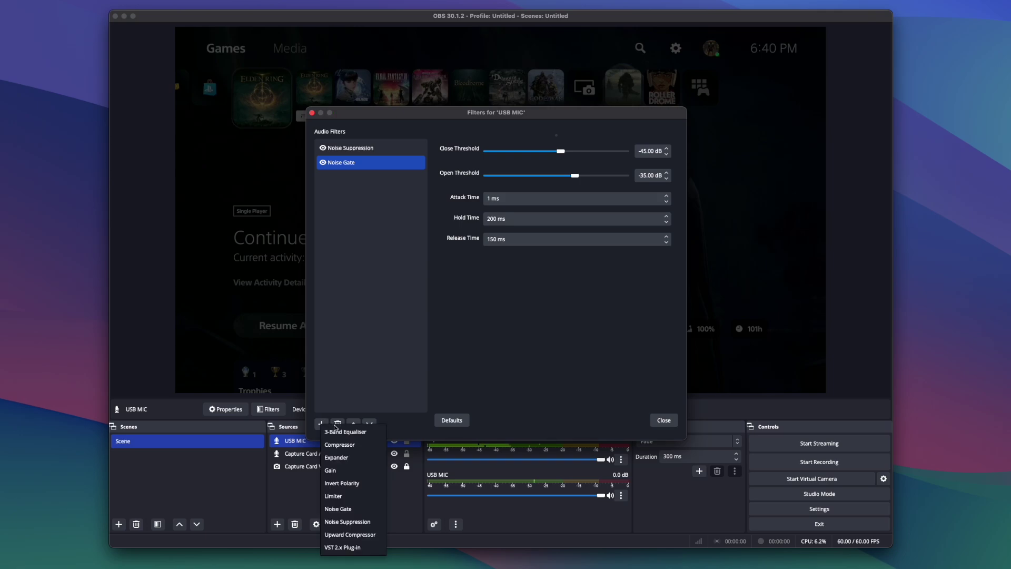
{"action": "left_click", "coordinate": [340, 445]}
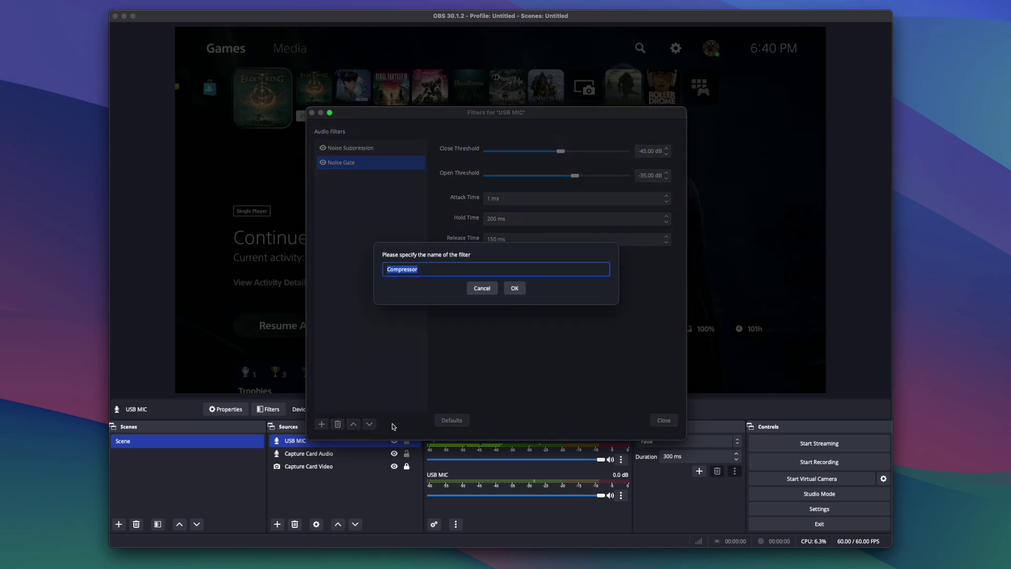
{"action": "left_click", "coordinate": [516, 289]}
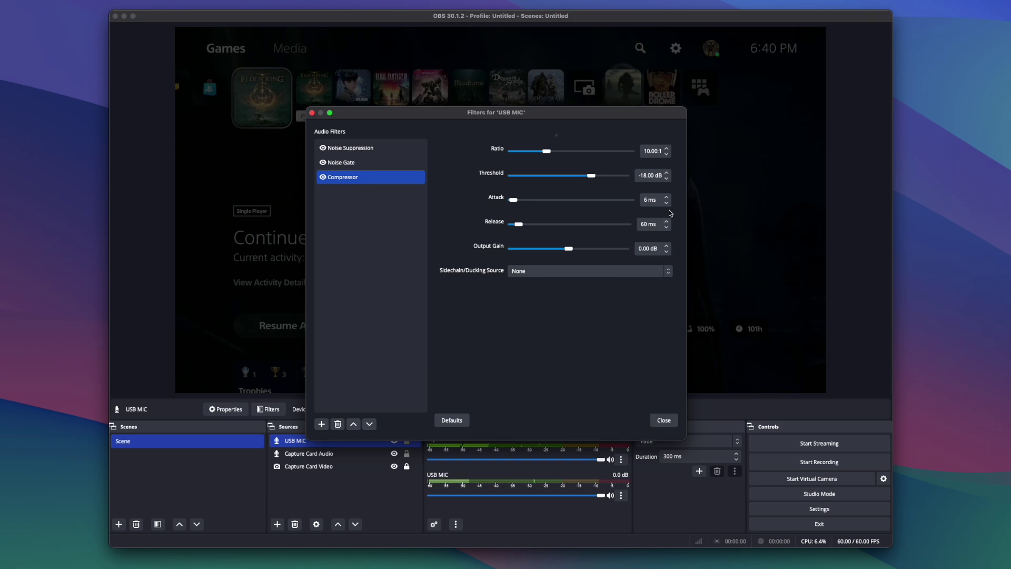
{"action": "left_click", "coordinate": [669, 156]}
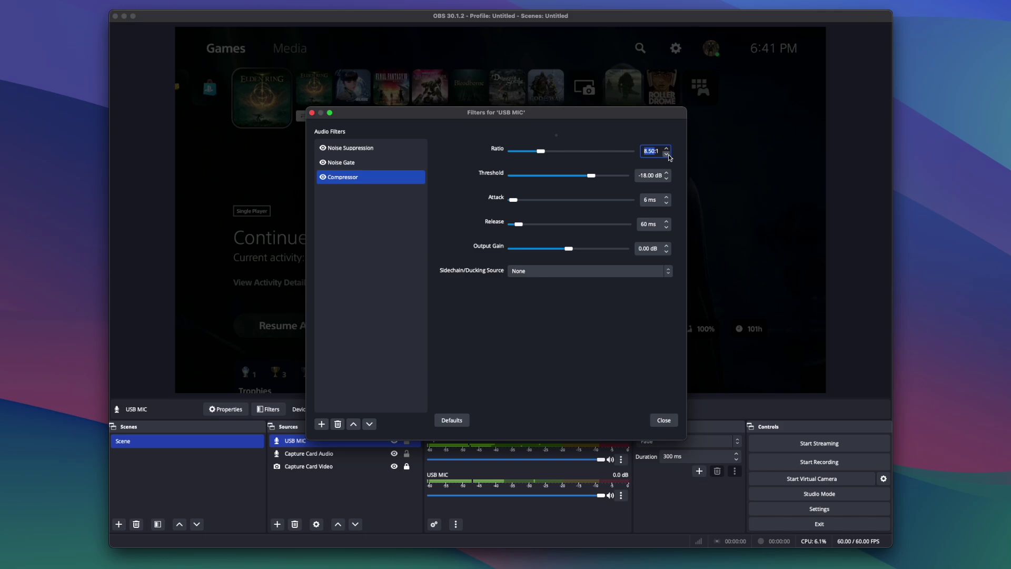
{"action": "left_click", "coordinate": [668, 156]}
{"action": "left_click", "coordinate": [669, 155]}
{"action": "left_click", "coordinate": [668, 156]}
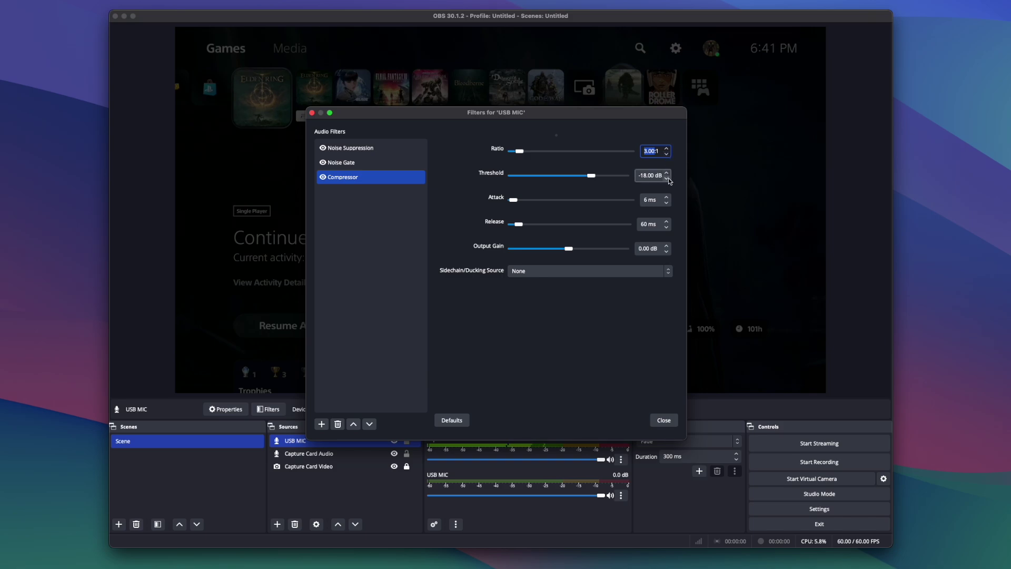
- Set the compressor threshold to exactly -25 dB
{"action": "left_click", "coordinate": [668, 180]}
{"action": "left_click", "coordinate": [669, 180]}
{"action": "left_click", "coordinate": [669, 180]}
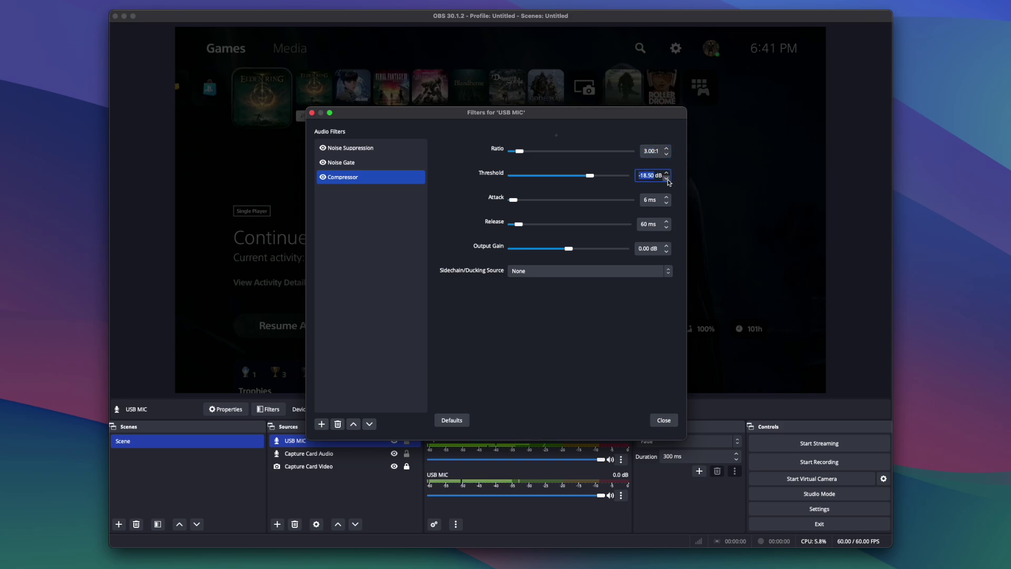
{"action": "left_click", "coordinate": [668, 180]}
{"action": "left_click", "coordinate": [668, 180]}
{"action": "left_click_drag", "start_coordinate": [588, 176], "coordinate": [577, 175]}
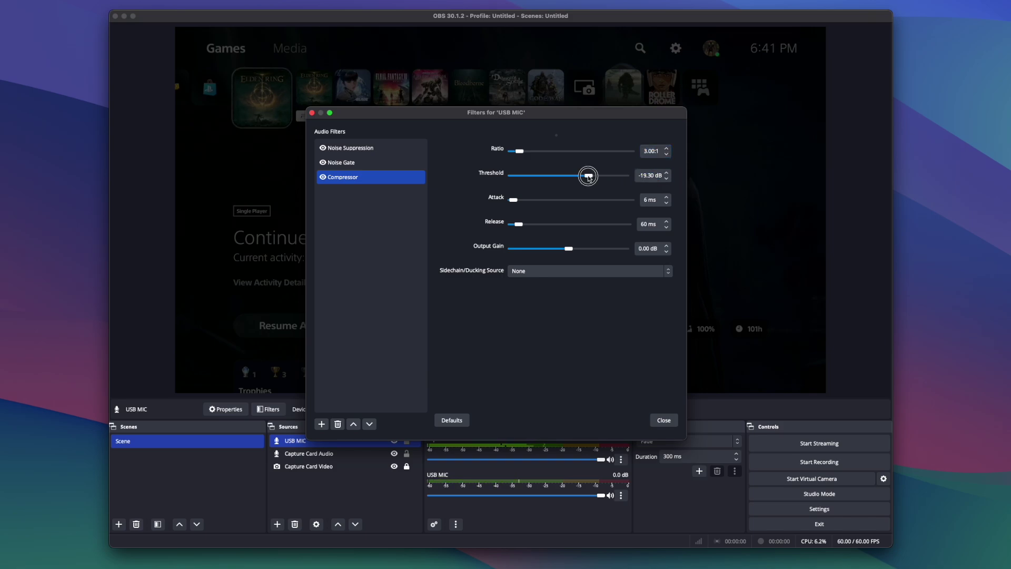
{"action": "left_click", "coordinate": [667, 173]}
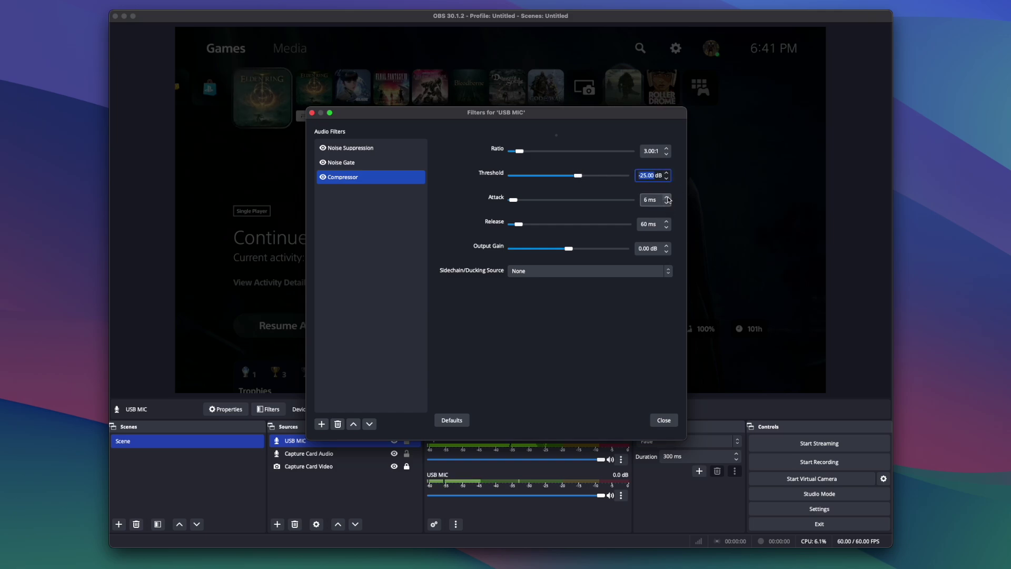
- Set the compressor attack to 10 ms and release to 100 ms
{"action": "left_click", "coordinate": [667, 197]}
{"action": "left_click", "coordinate": [668, 197]}
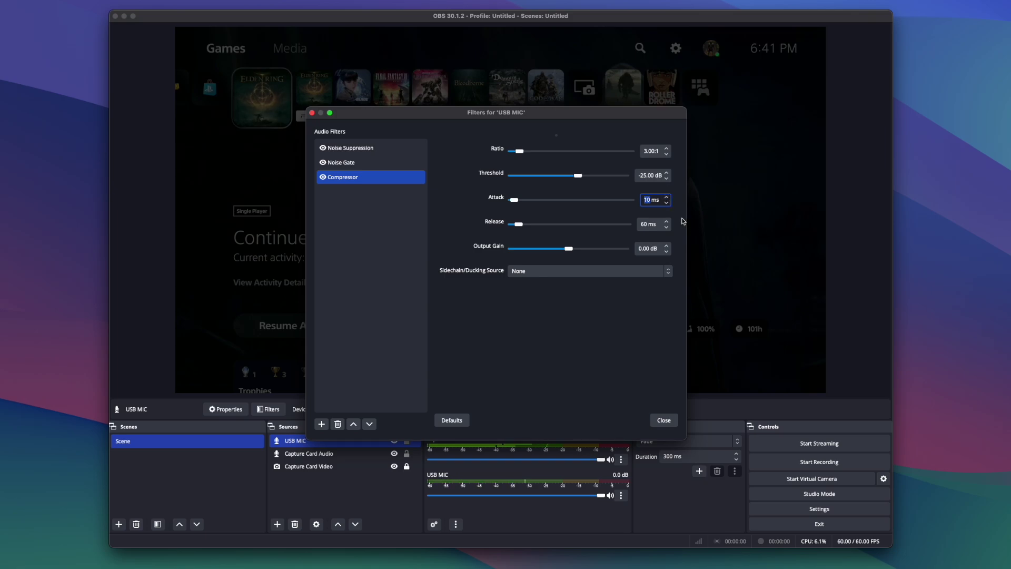
{"action": "left_click_drag", "start_coordinate": [520, 225], "coordinate": [522, 227]}
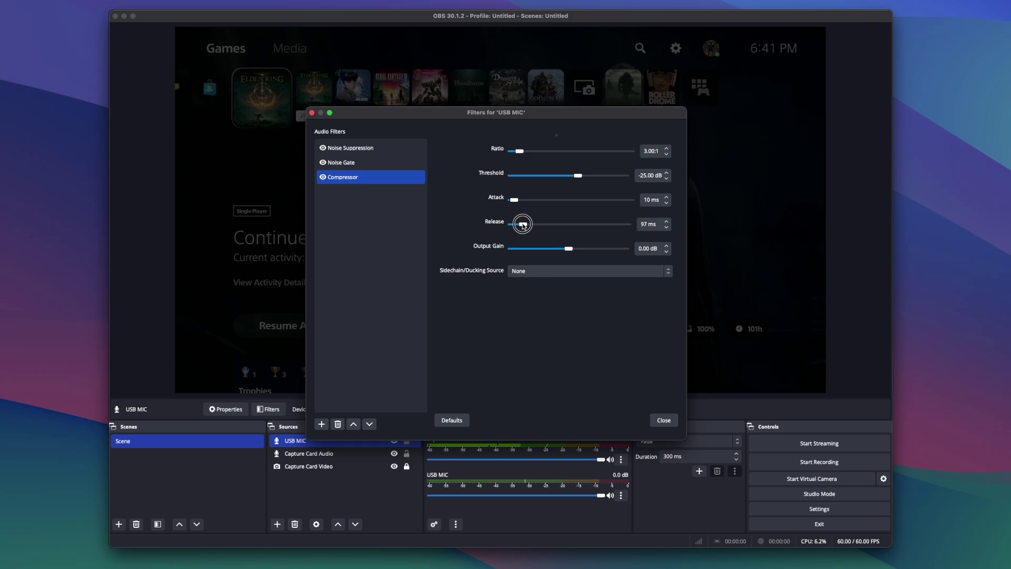
{"action": "left_click_drag", "start_coordinate": [522, 224], "coordinate": [523, 225]}
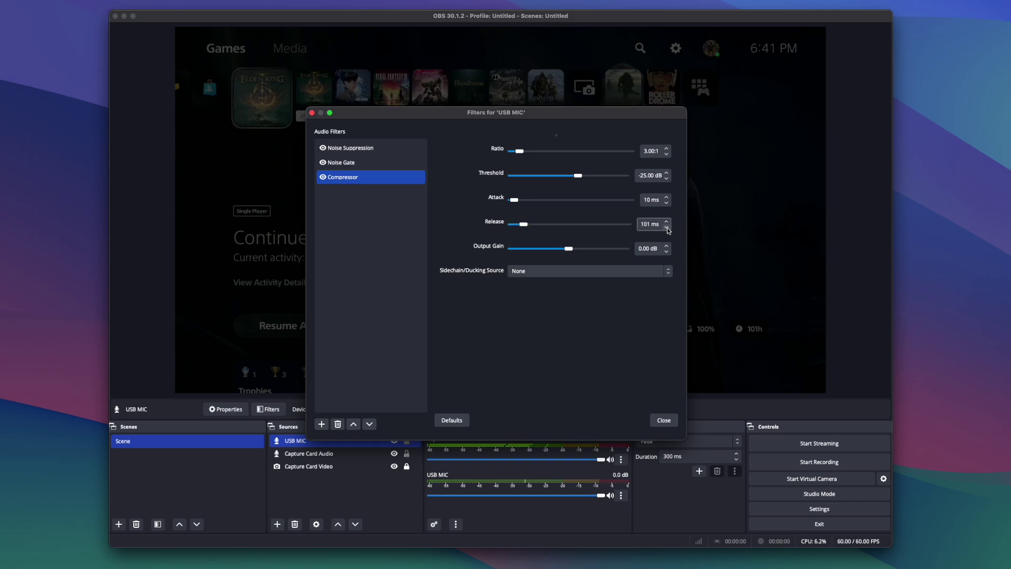
{"action": "left_click", "coordinate": [667, 228]}
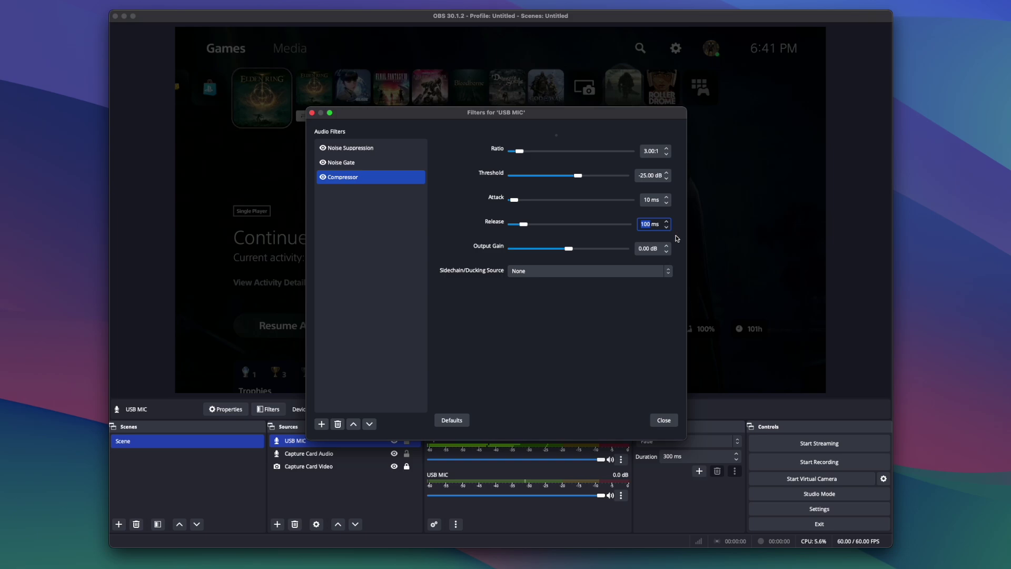
- Set the compressor output gain to 6.10 dB
{"action": "left_click_drag", "start_coordinate": [567, 249], "coordinate": [582, 250]}
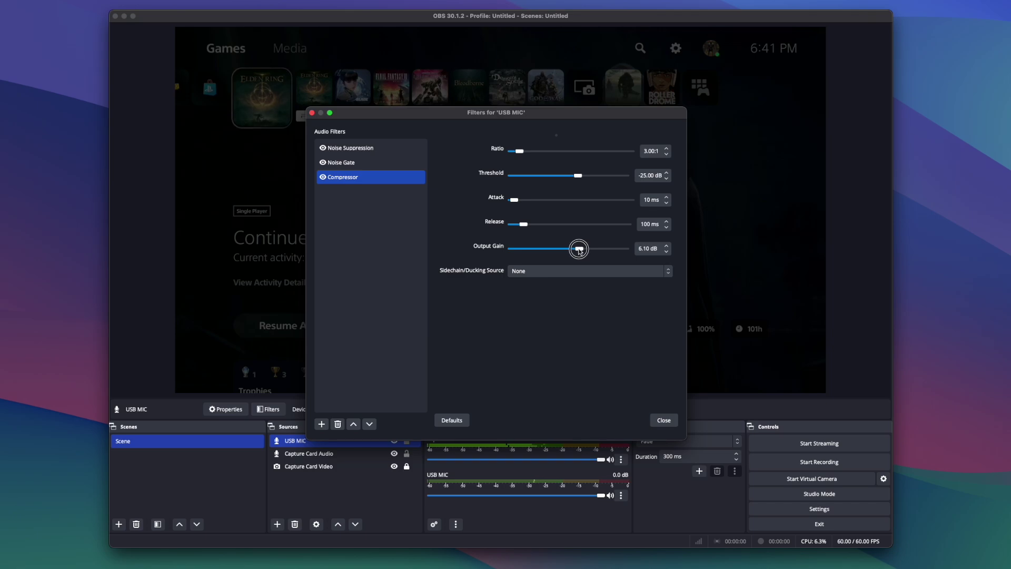
{"action": "left_click_drag", "start_coordinate": [582, 250], "coordinate": [580, 251]}
{"action": "left_click", "coordinate": [322, 424]}
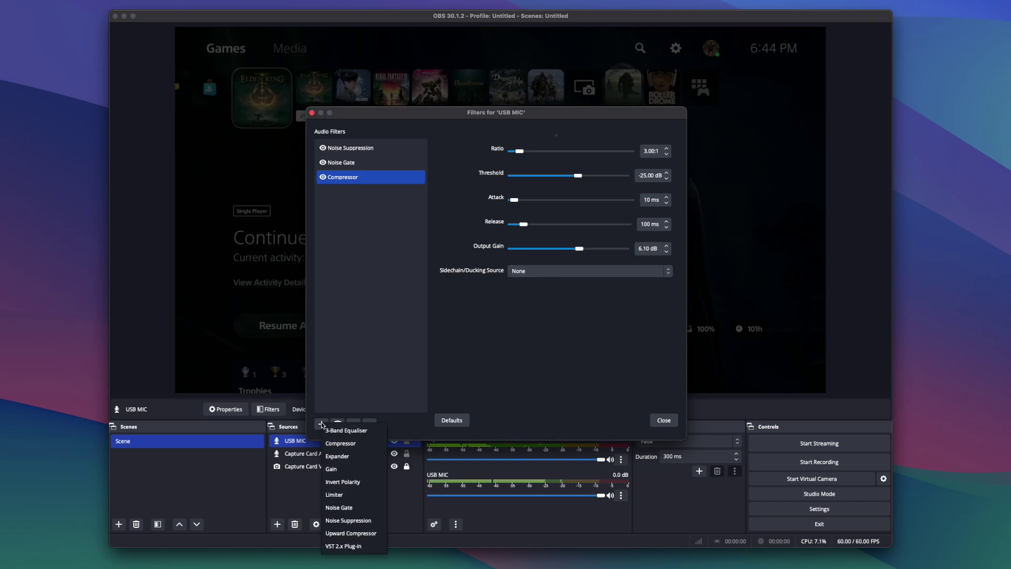
- Add a Limiter to the USB MIC chain with -5.00 dB threshold and 200 ms release
{"action": "left_click", "coordinate": [366, 494]}
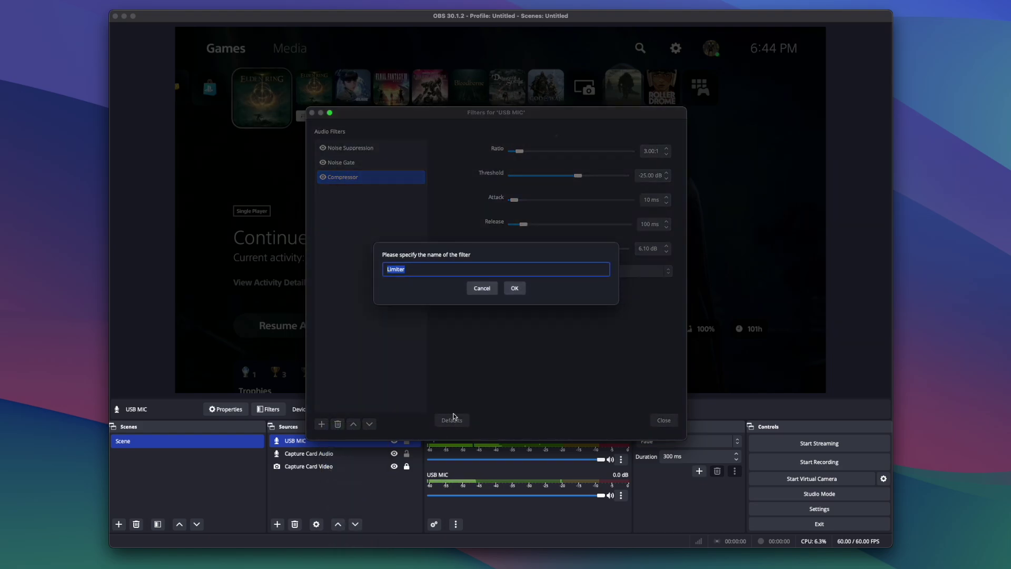
{"action": "left_click", "coordinate": [515, 288]}
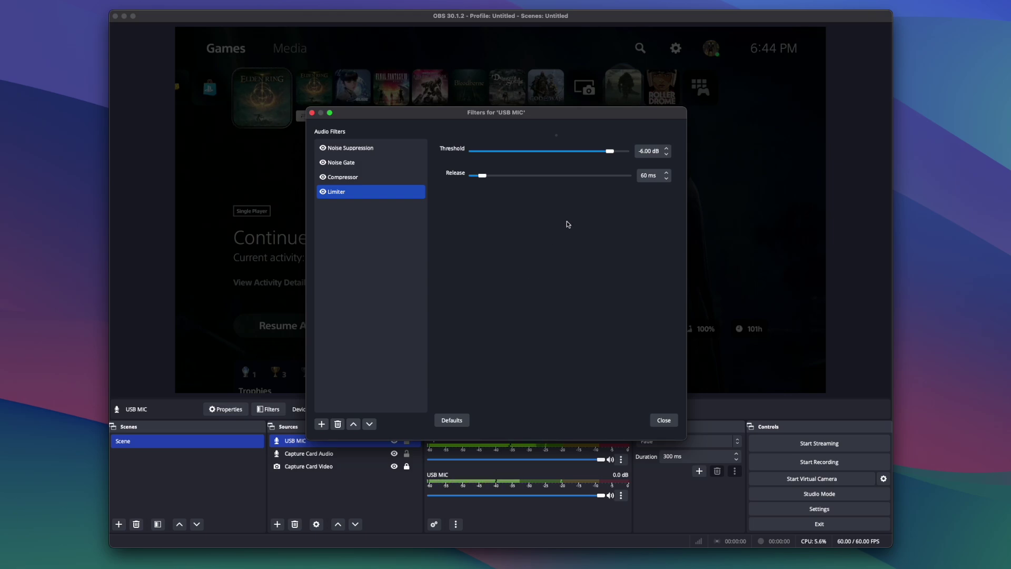
{"action": "left_click", "coordinate": [668, 156]}
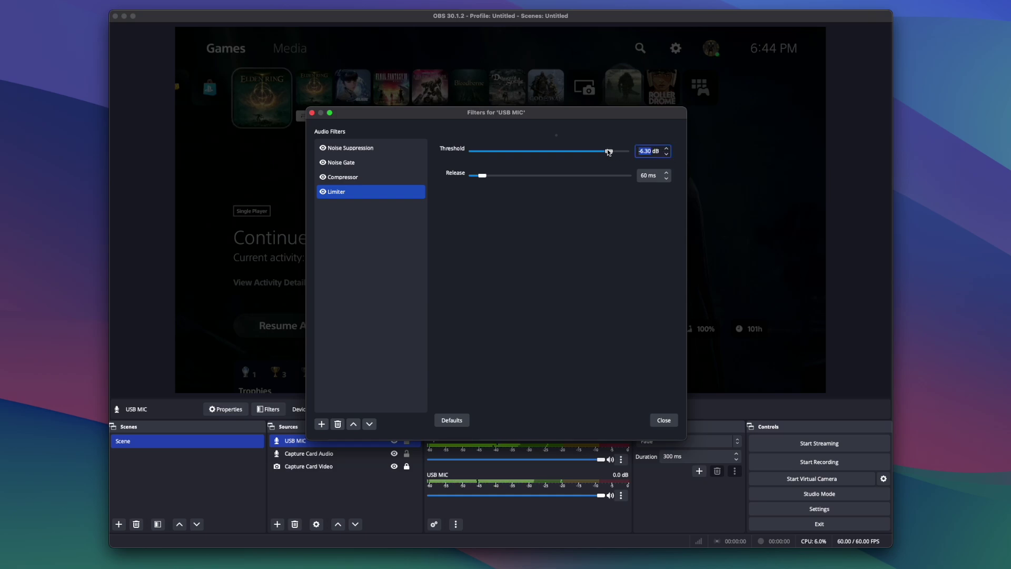
{"action": "left_click_drag", "start_coordinate": [608, 152], "coordinate": [613, 153]}
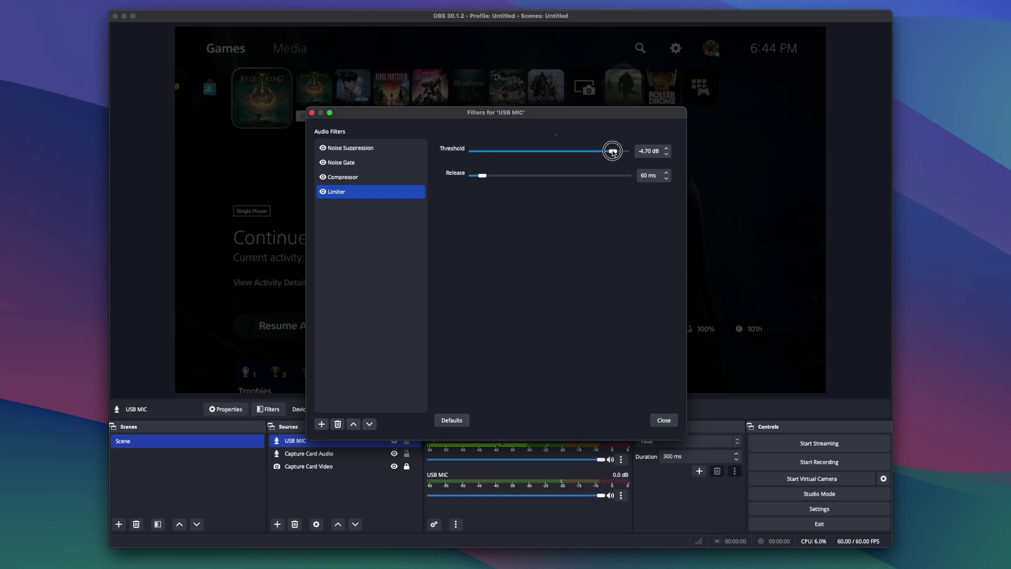
{"action": "left_click", "coordinate": [665, 154]}
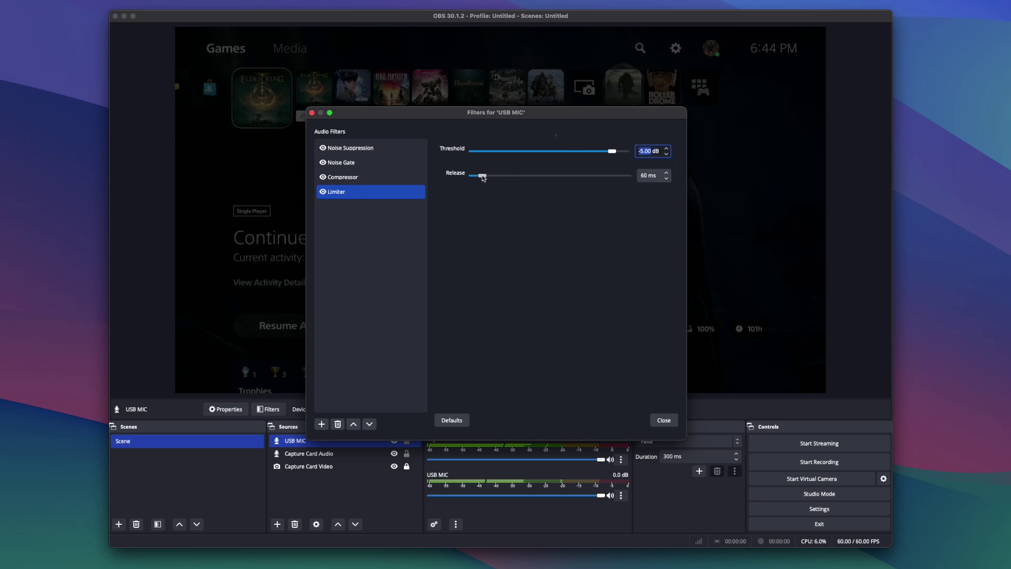
{"action": "left_click_drag", "start_coordinate": [483, 177], "coordinate": [505, 177]}
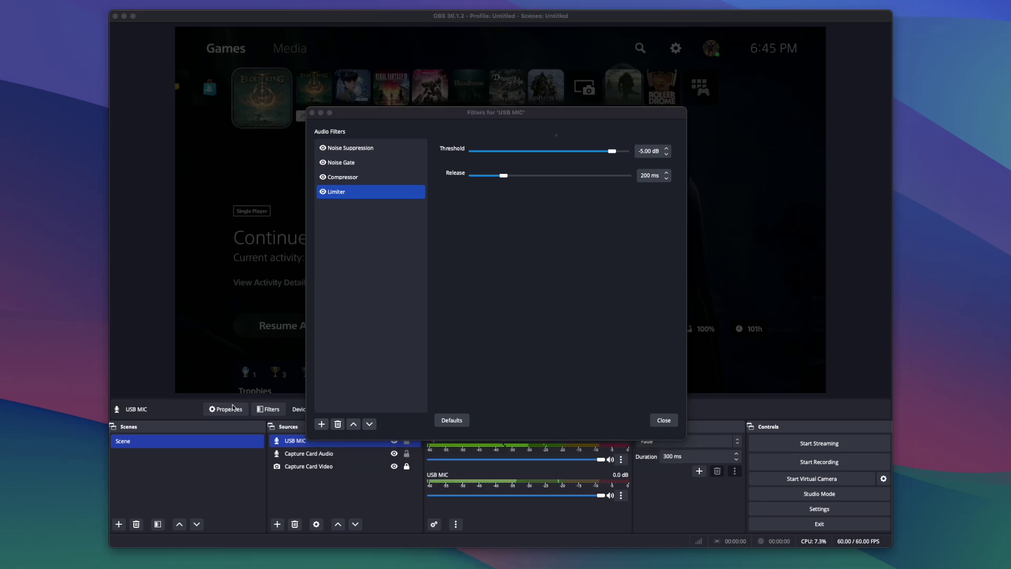
- Add a Gain filter at 3.00 dB and close the USB MIC filters window
{"action": "left_click", "coordinate": [318, 424]}
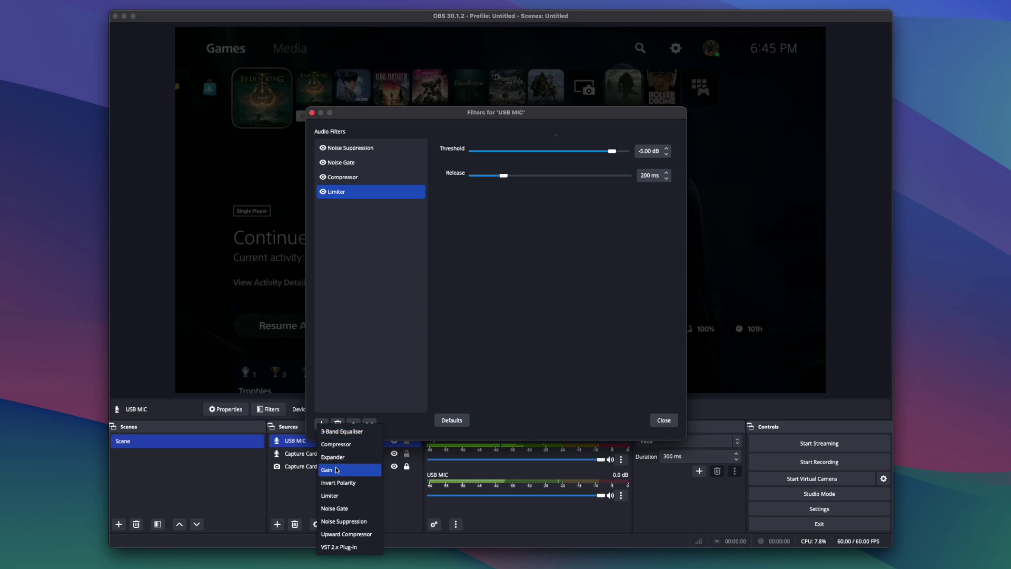
{"action": "left_click", "coordinate": [336, 466]}
{"action": "left_click", "coordinate": [515, 289]}
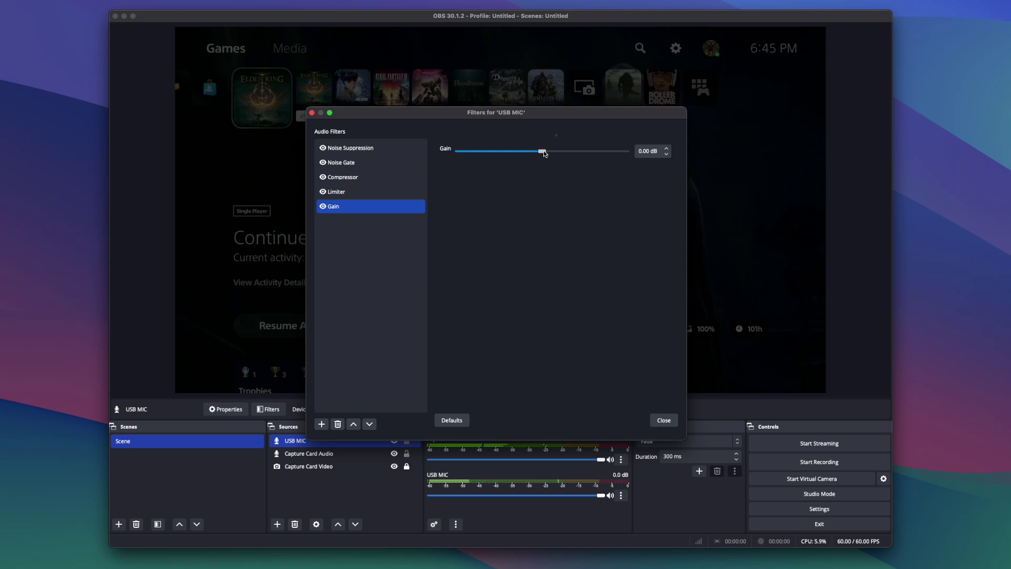
{"action": "left_click_drag", "start_coordinate": [542, 150], "coordinate": [549, 151]}
{"action": "left_click", "coordinate": [663, 420]}
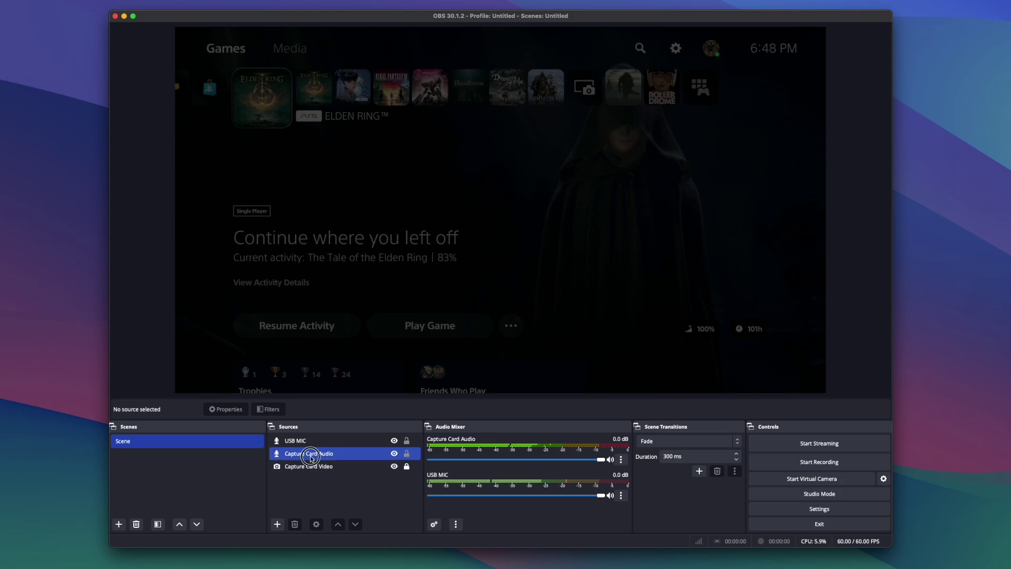
- Open Capture Card Audio's filters and add a Compressor with its default name
{"action": "left_click", "coordinate": [332, 454]}
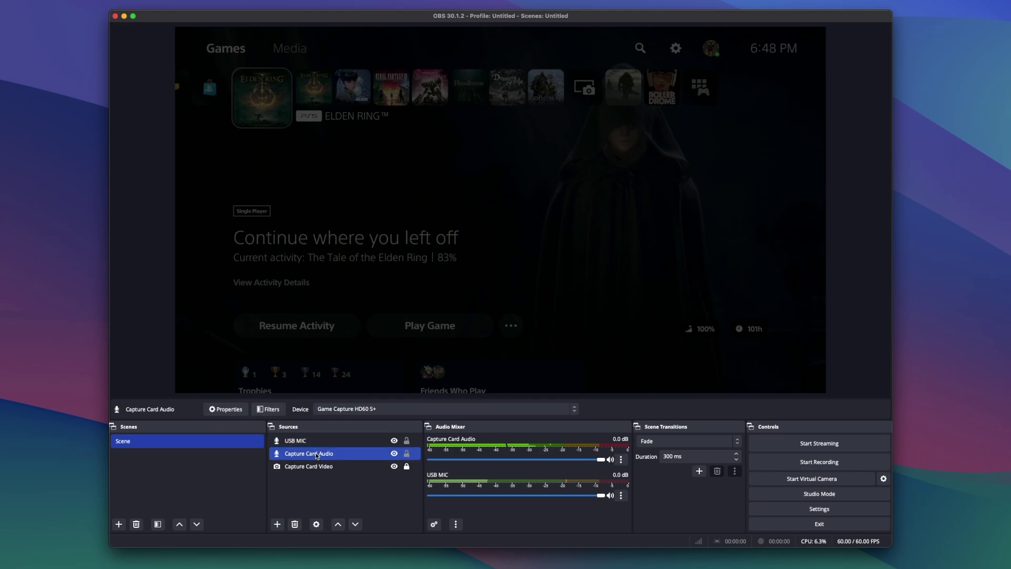
{"action": "right_click", "coordinate": [316, 455]}
{"action": "left_click", "coordinate": [353, 432]}
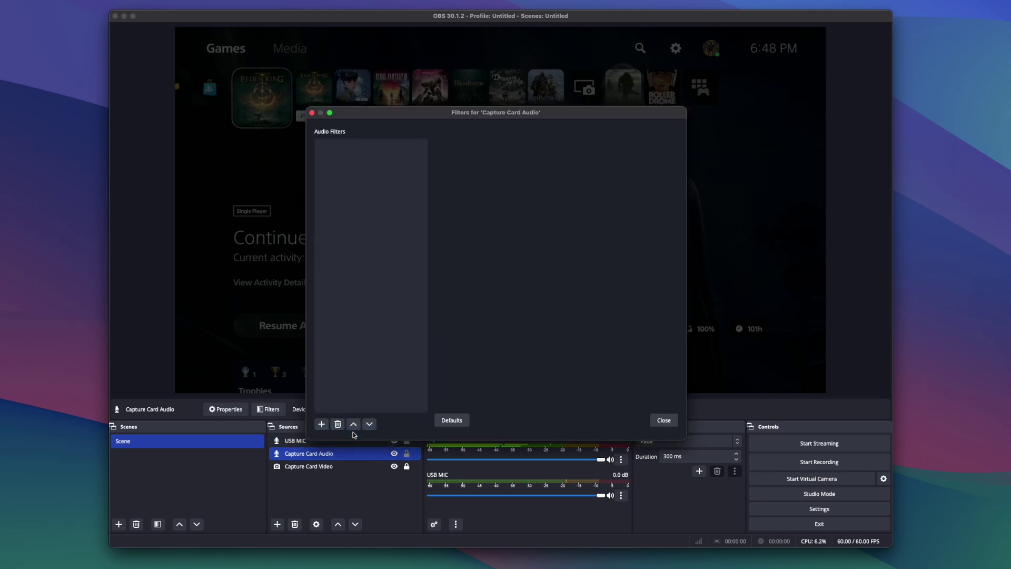
{"action": "left_click", "coordinate": [321, 424]}
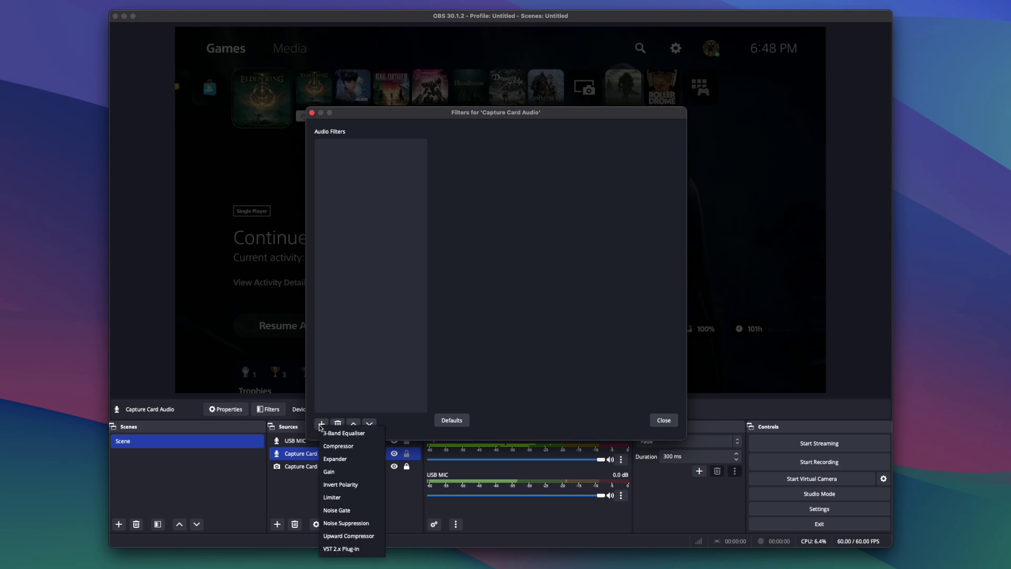
{"action": "left_click", "coordinate": [346, 448]}
{"action": "left_click", "coordinate": [515, 289]}
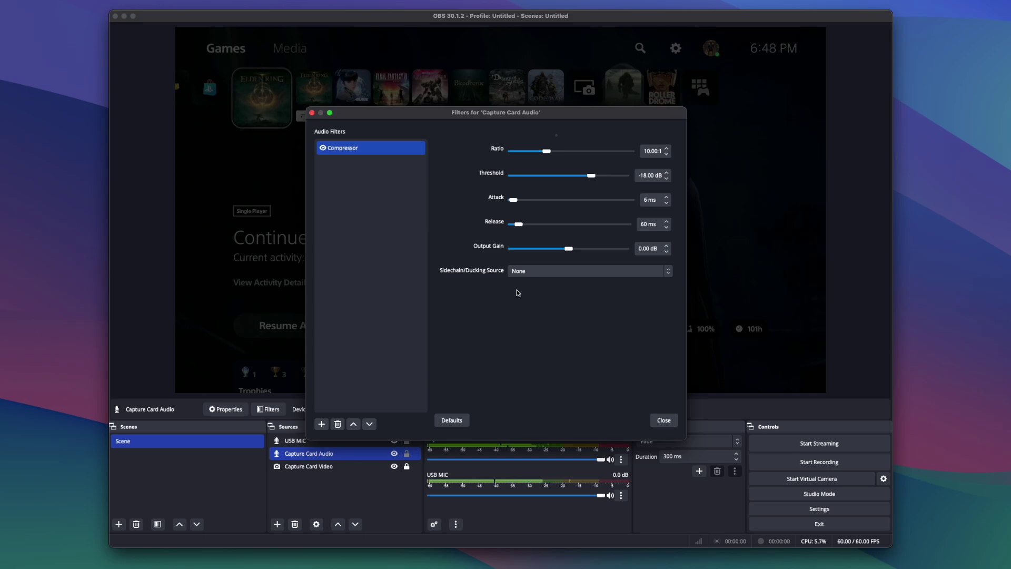
- Tune the compressor to 5.50:1 ratio, -32.00 dB threshold, 200 ms attack, 650 ms release
{"action": "left_click", "coordinate": [667, 154]}
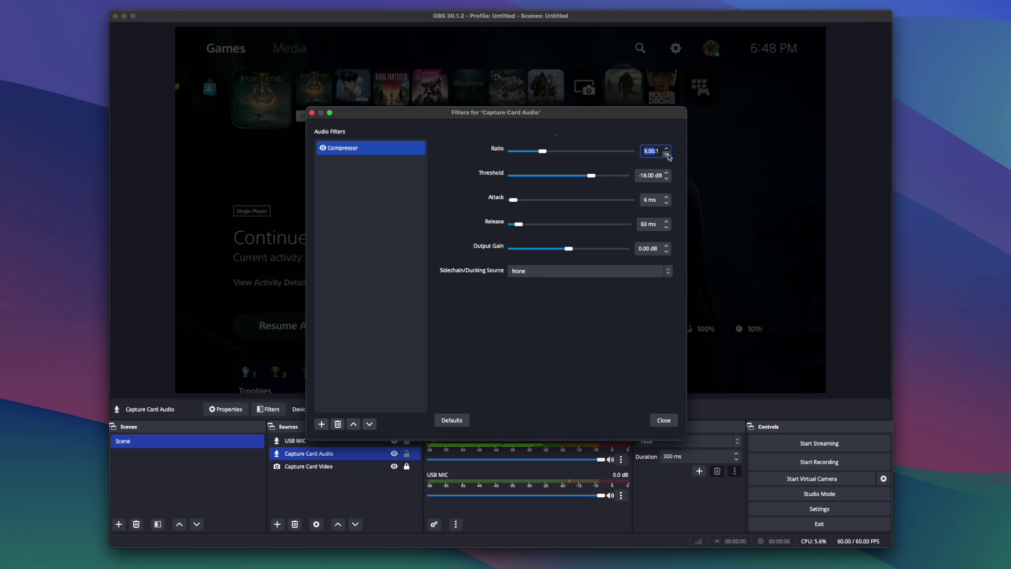
{"action": "left_click", "coordinate": [667, 154]}
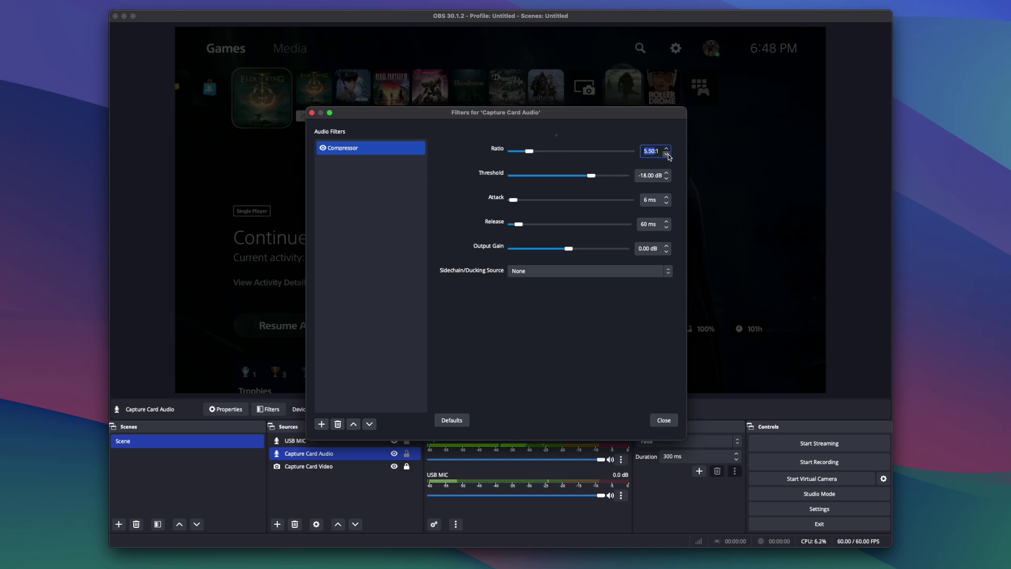
{"action": "left_click_drag", "start_coordinate": [591, 175], "coordinate": [565, 177]}
{"action": "left_click", "coordinate": [661, 174]}
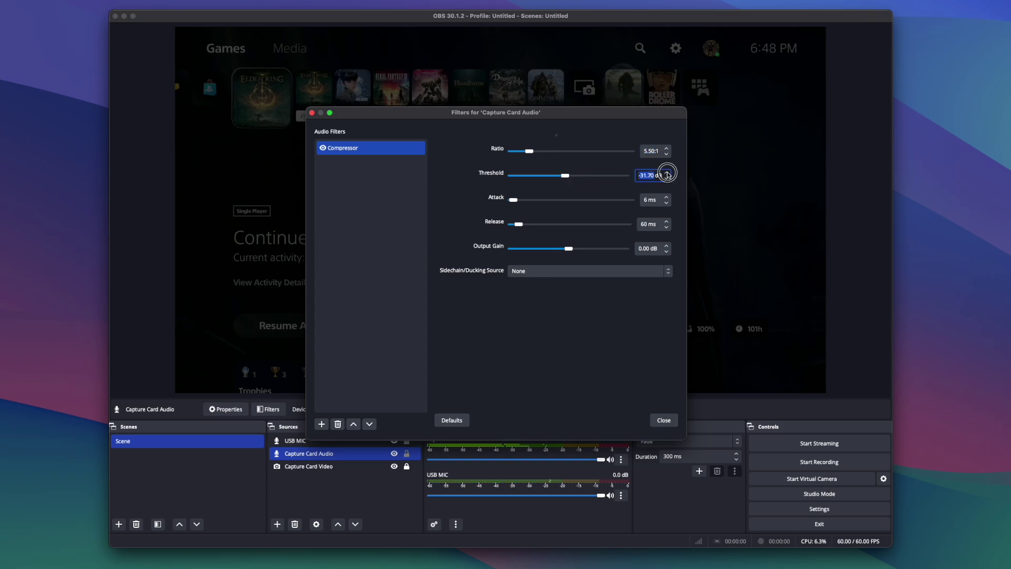
{"action": "left_click", "coordinate": [666, 179]}
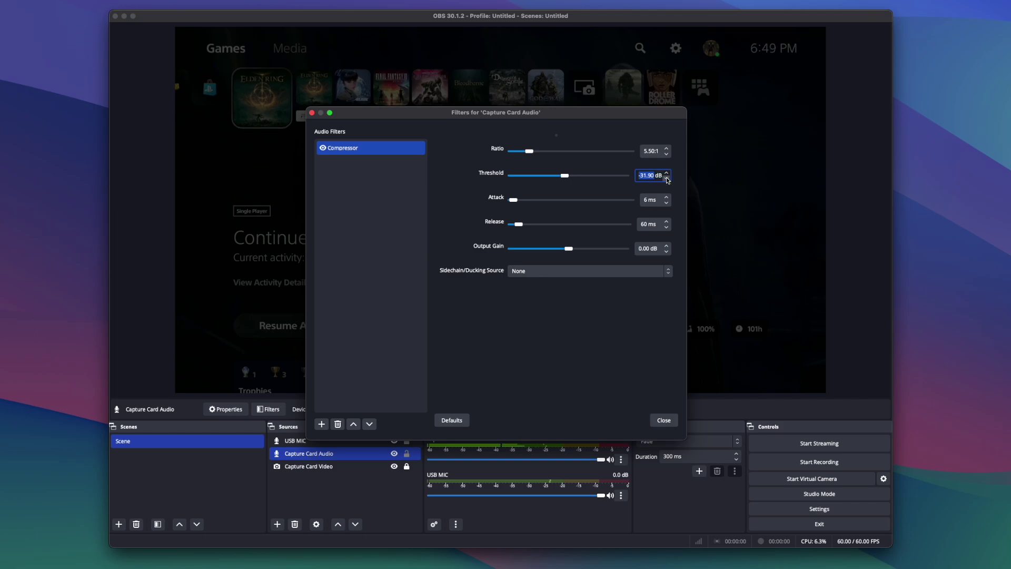
{"action": "left_click", "coordinate": [667, 179]}
{"action": "left_click", "coordinate": [517, 201]}
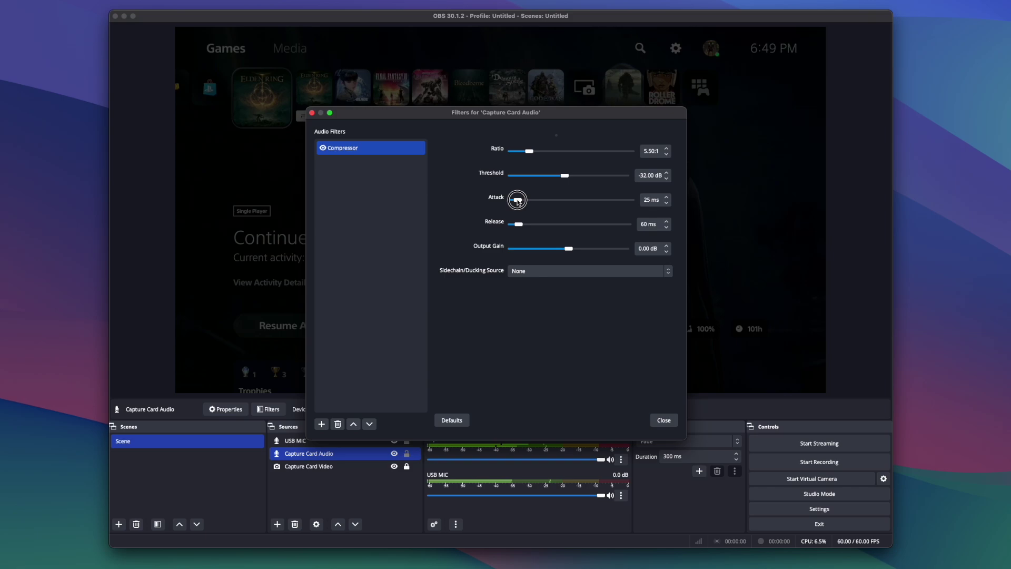
{"action": "mouse_move", "coordinate": [517, 201]}
{"action": "left_mouse_down"}
{"action": "mouse_move", "coordinate": [558, 200]}
{"action": "mouse_move", "coordinate": [596, 255]}
{"action": "left_mouse_up"}
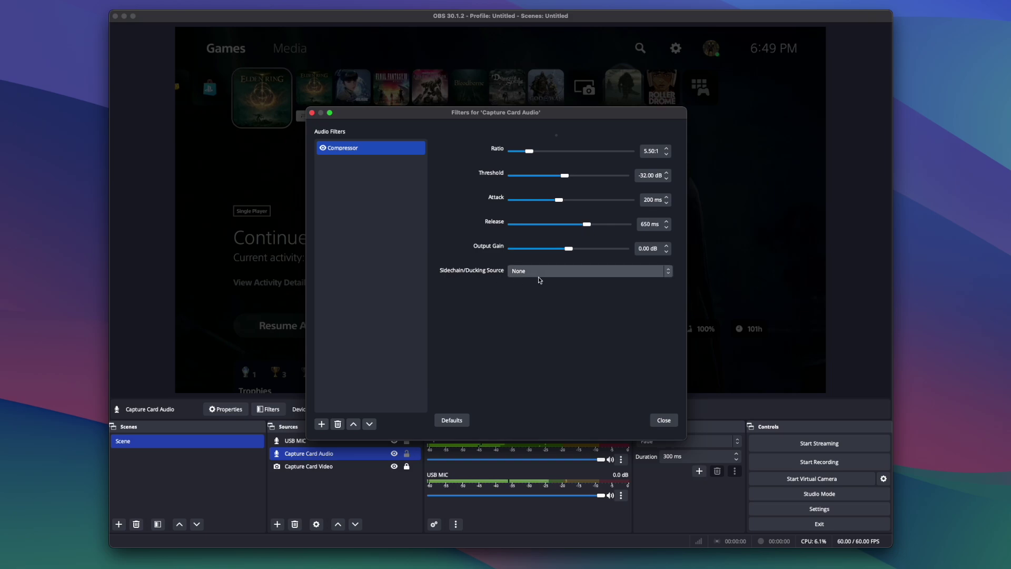
- Choose USB MIC in the compressor's Sidechain/Ducking Source dropdown
{"action": "left_click", "coordinate": [552, 273]}
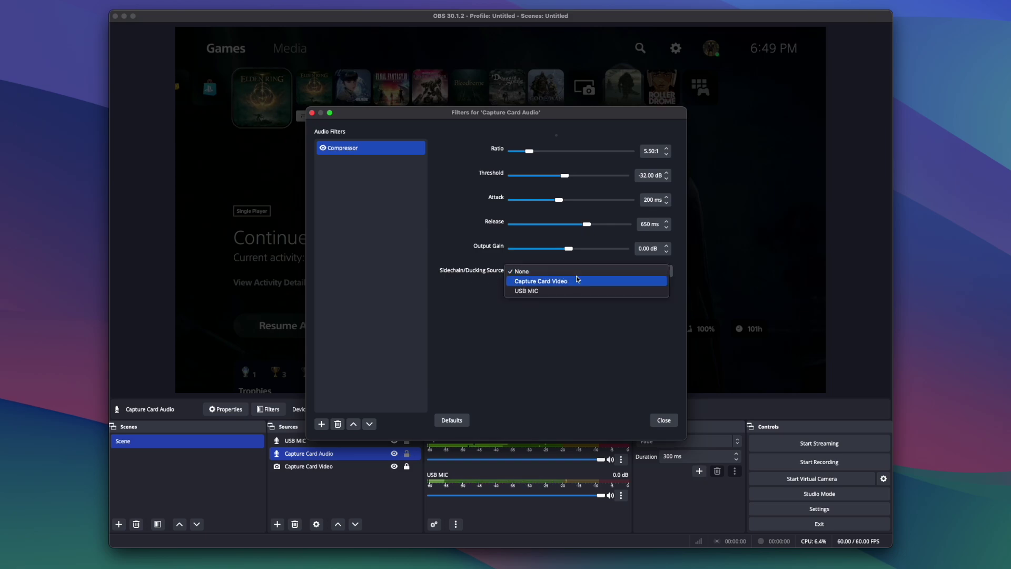
{"action": "left_click", "coordinate": [571, 292]}
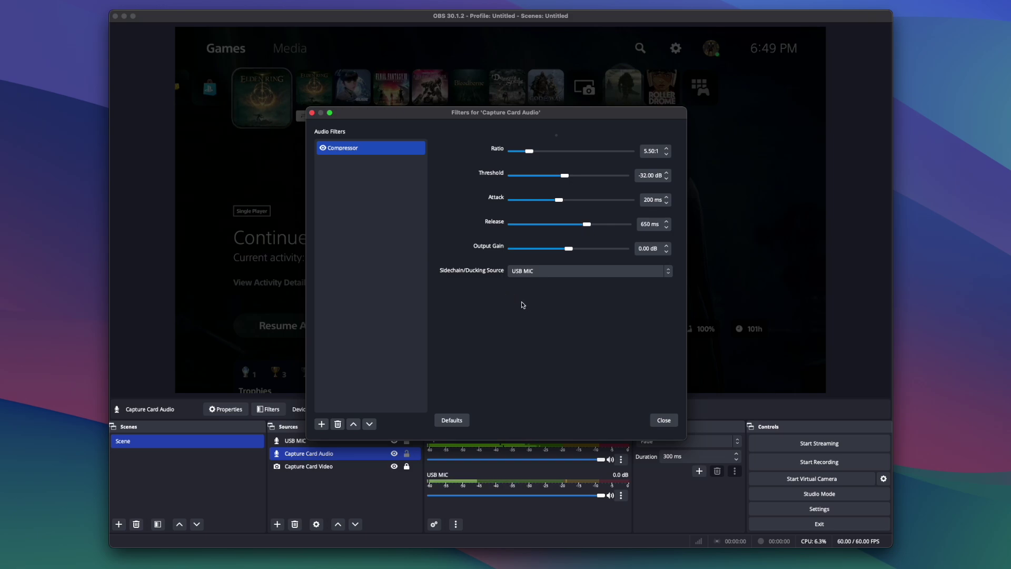
- Close the Filters for 'Capture Card Audio' window
{"action": "left_click", "coordinate": [664, 420]}
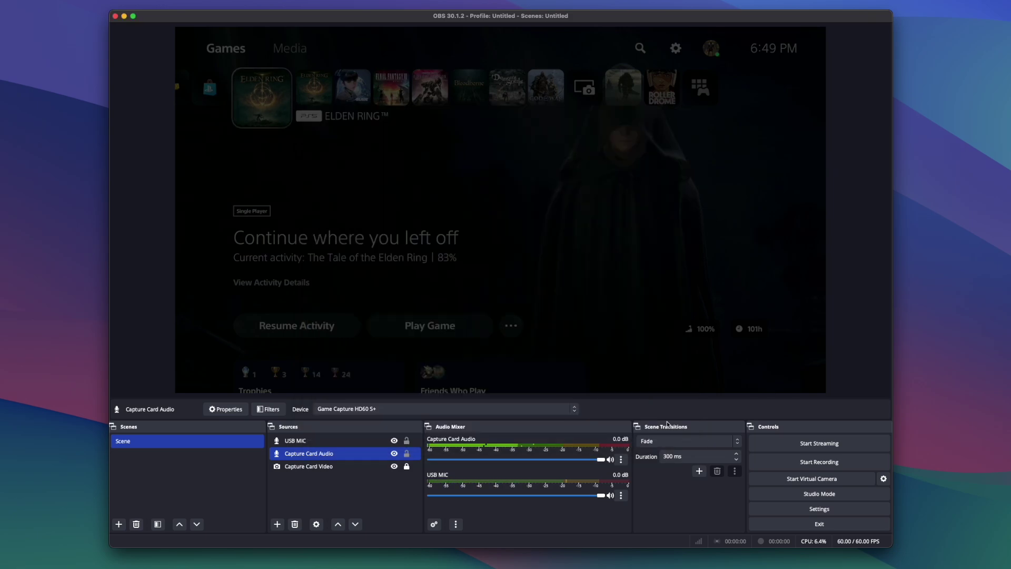